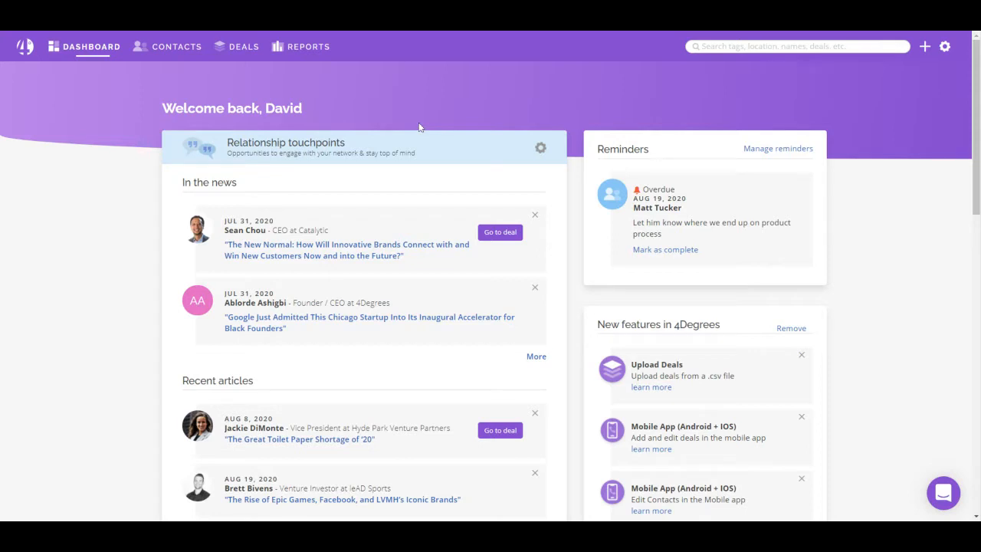
# - Open the contact report's filters and clear all selected outreach frequencies
pyautogui.click(309, 47)
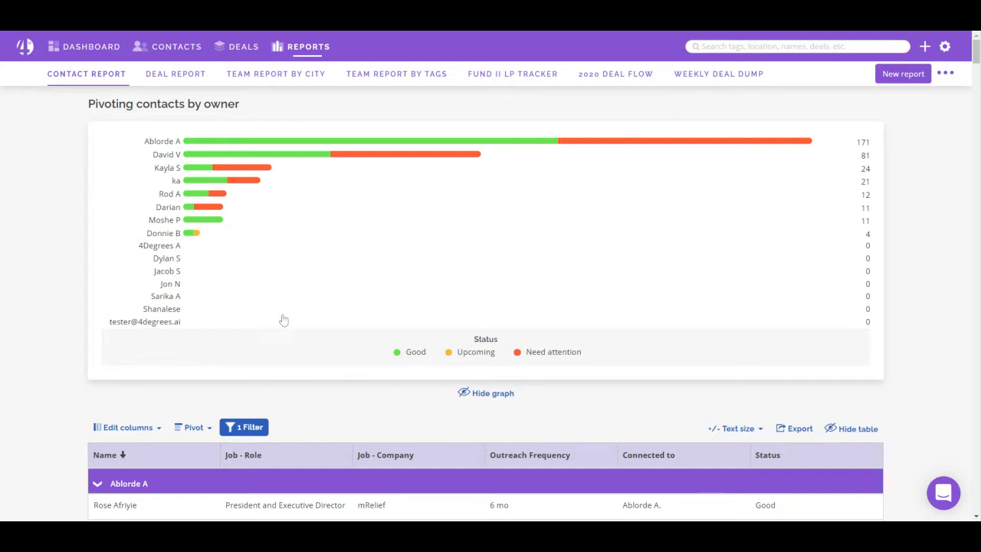
pyautogui.click(248, 430)
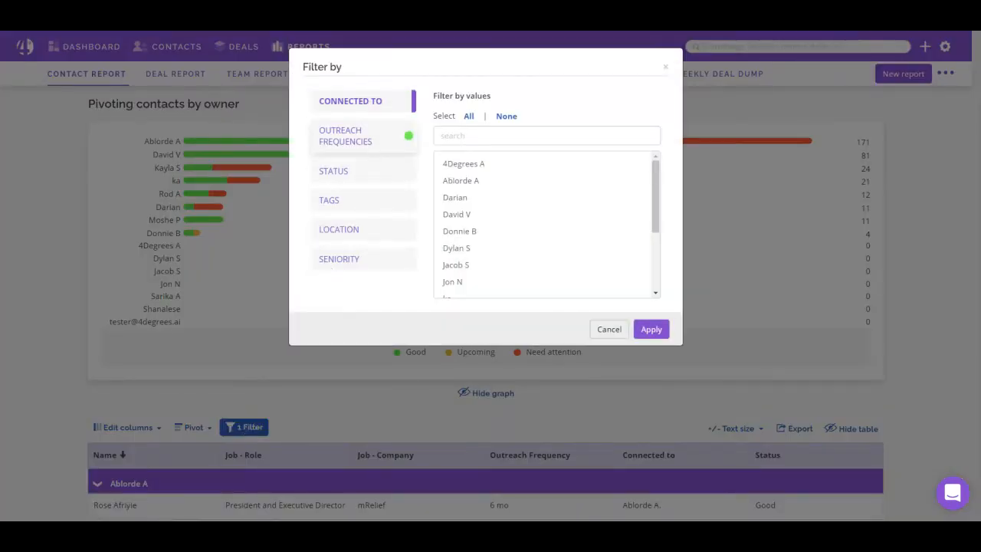
pyautogui.click(372, 142)
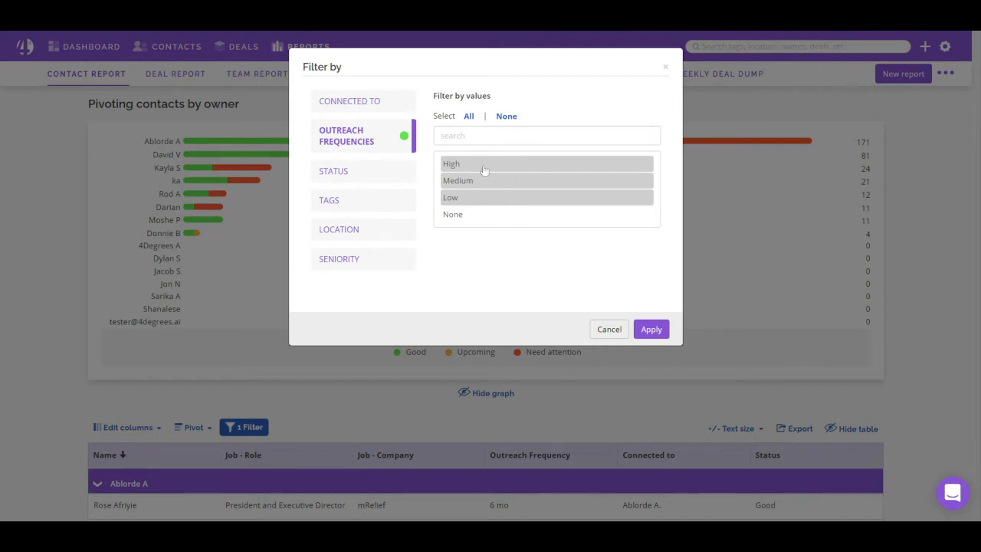
pyautogui.click(507, 118)
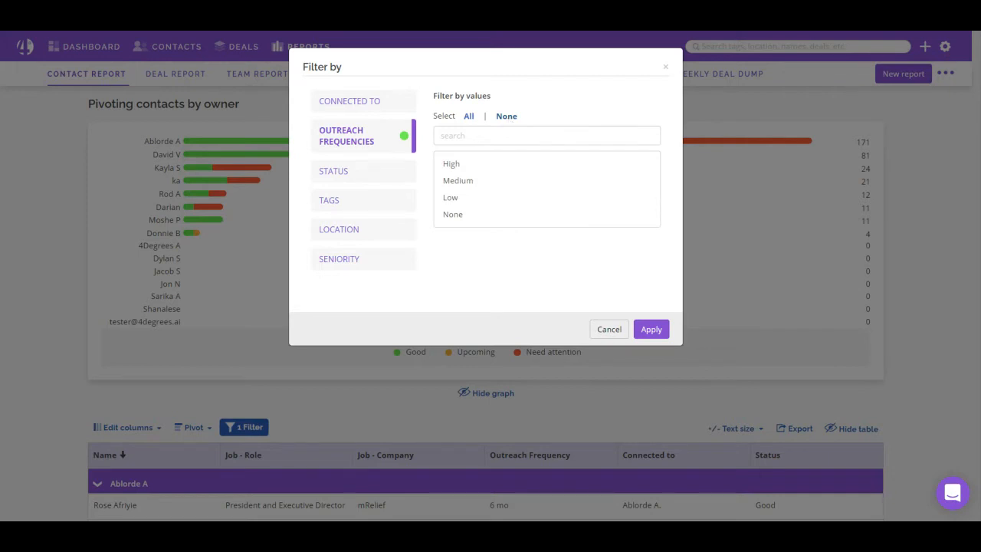
# - Search the tag filter for "hr tec" and select the HR Tech tag as a filter value
pyautogui.click(384, 202)
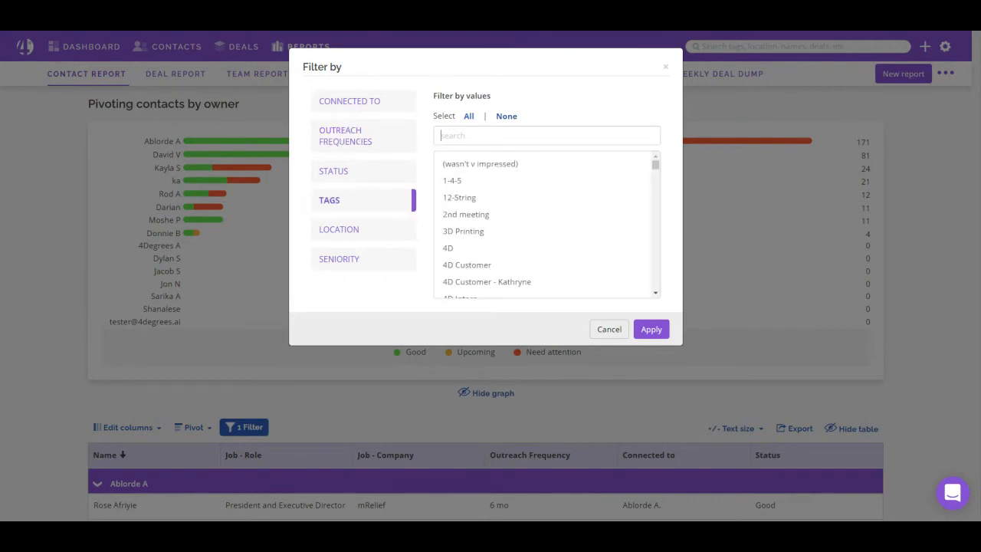
pyautogui.write('hr tec')
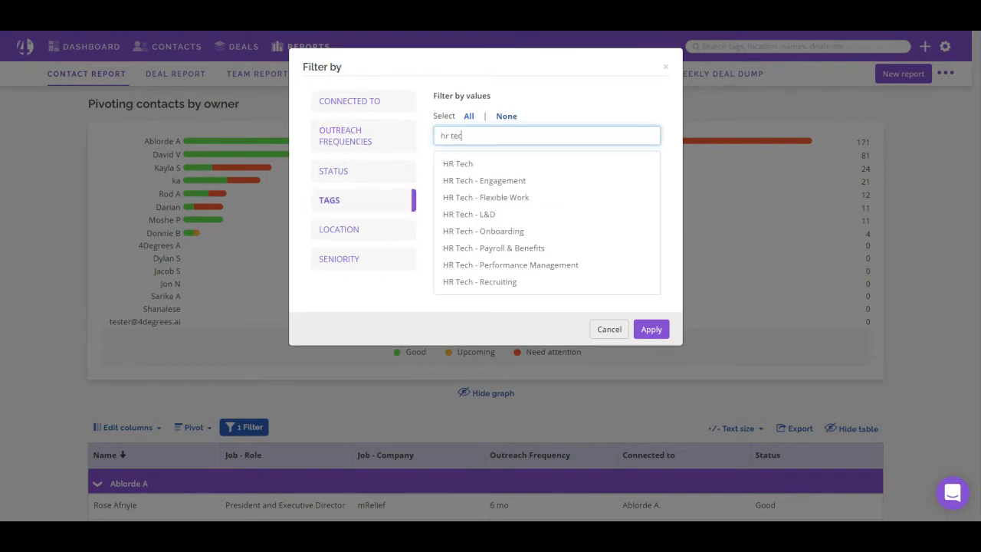
pyautogui.click(500, 168)
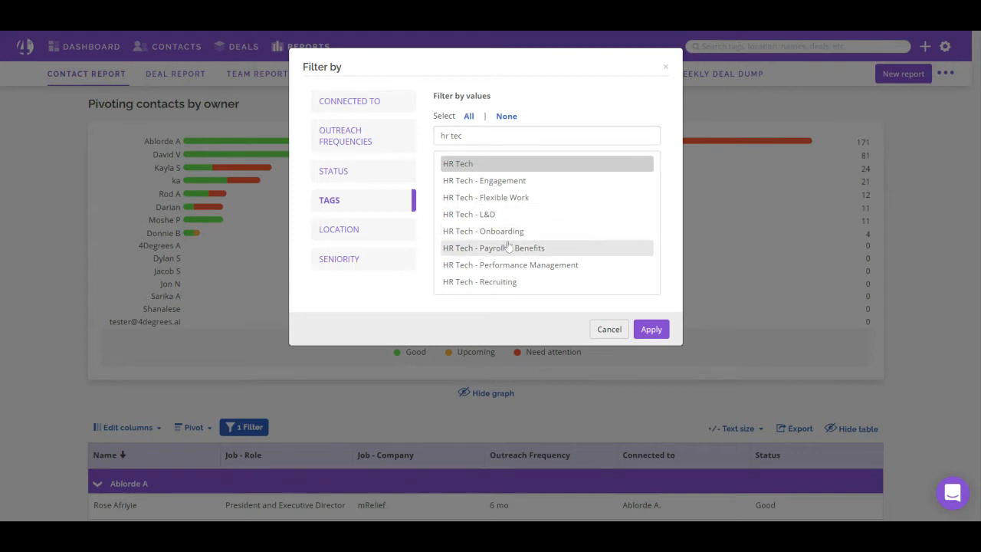
# - Restrict the Connected to filter to four chosen team members and apply the report filters
pyautogui.click(369, 115)
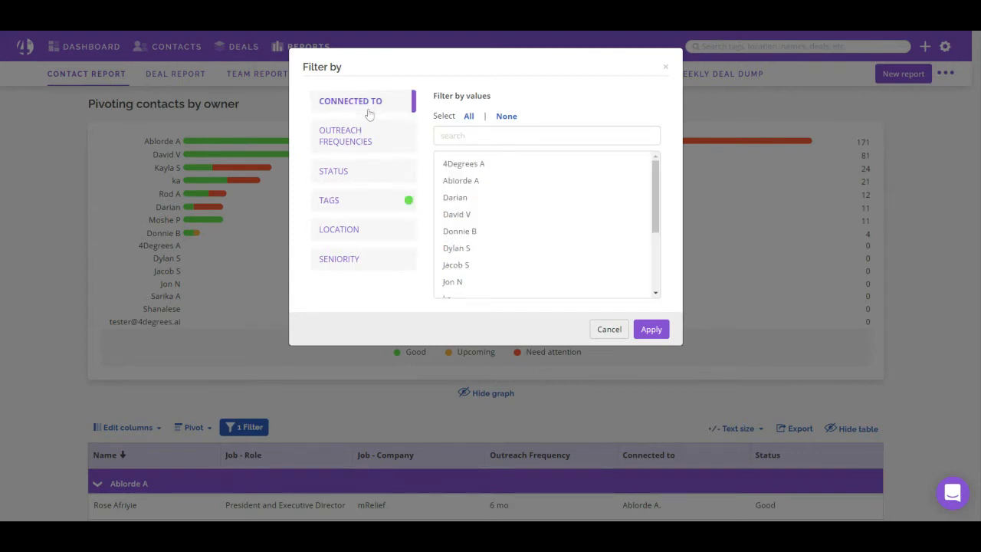
pyautogui.click(481, 185)
pyautogui.click(478, 214)
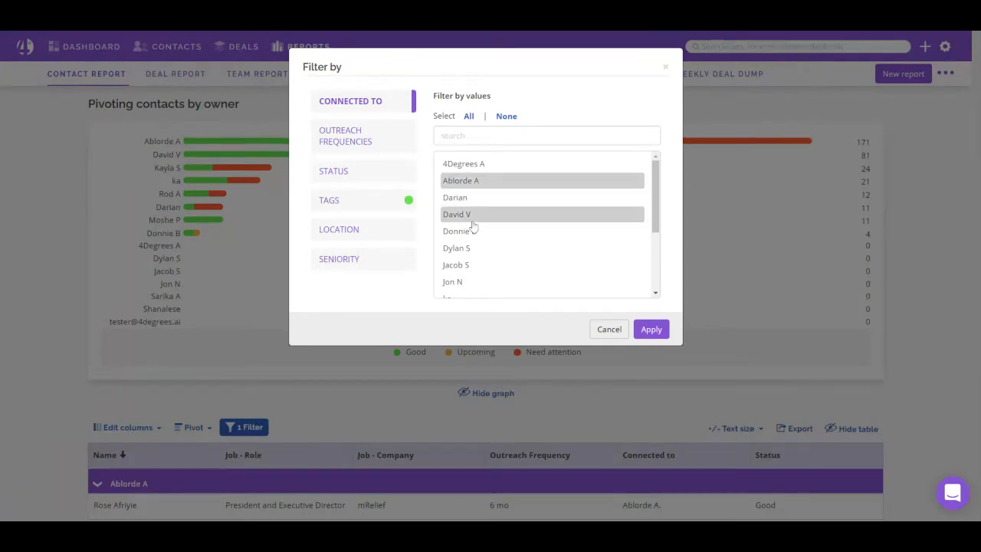
pyautogui.scroll(-3, 529, 219)
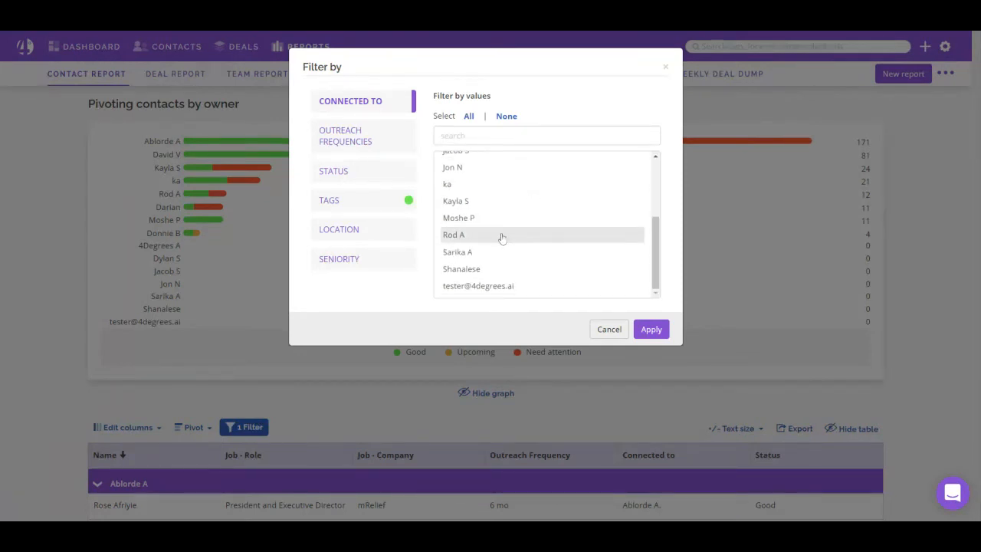
pyautogui.click(500, 237)
pyautogui.click(492, 258)
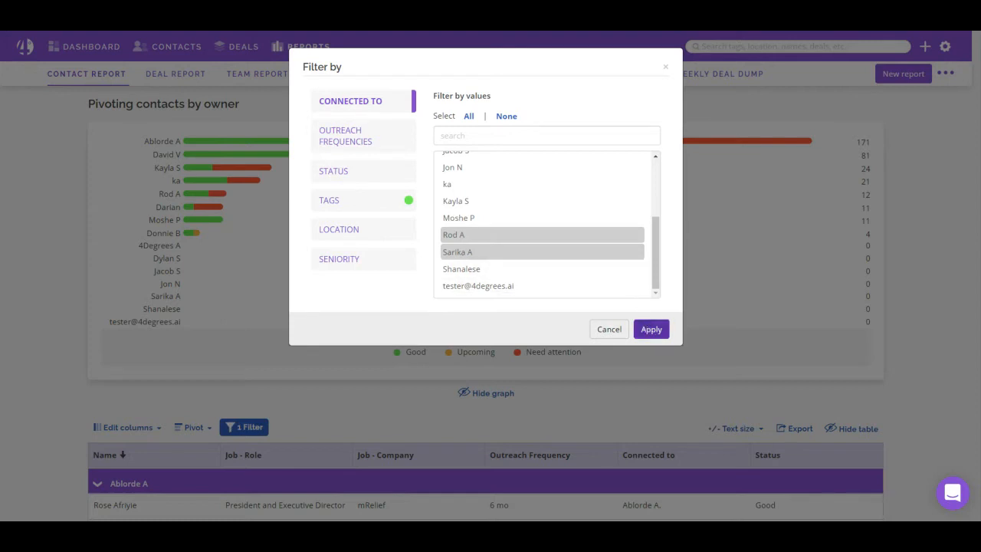
pyautogui.click(647, 330)
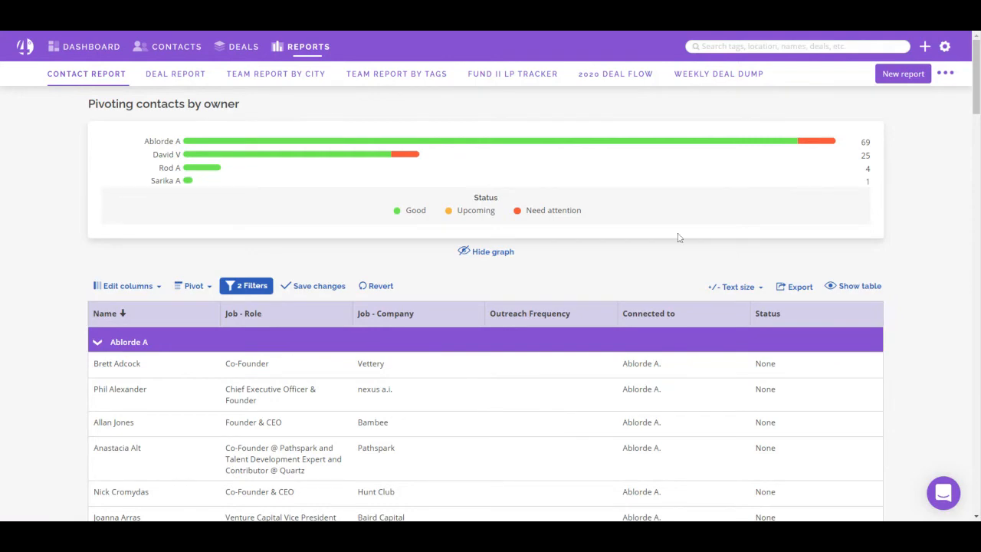
# - Change the contact table's columns, removing Outreach Frequency and Status and adding Location and Last Touchpoint
pyautogui.scroll(-3, 677, 238)
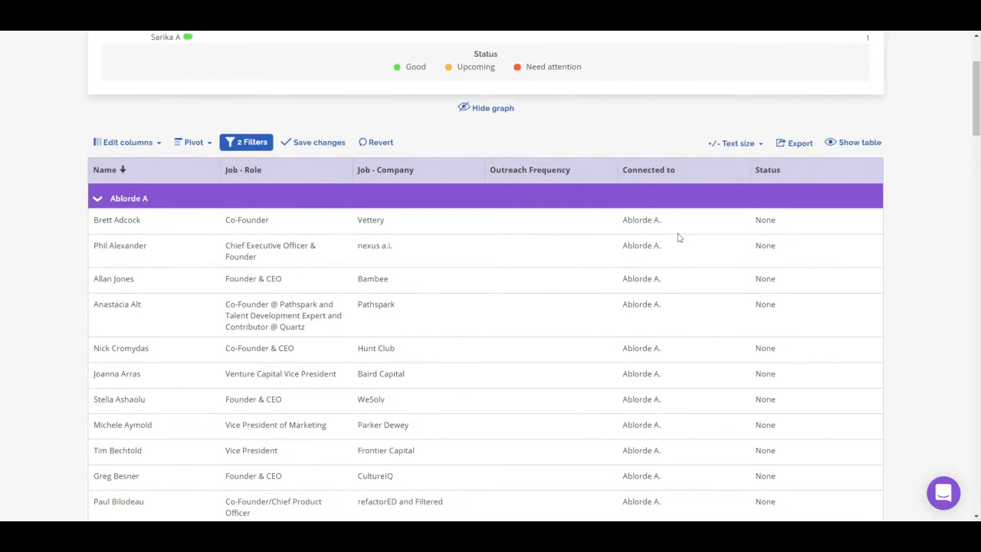
pyautogui.scroll(-7, 678, 238)
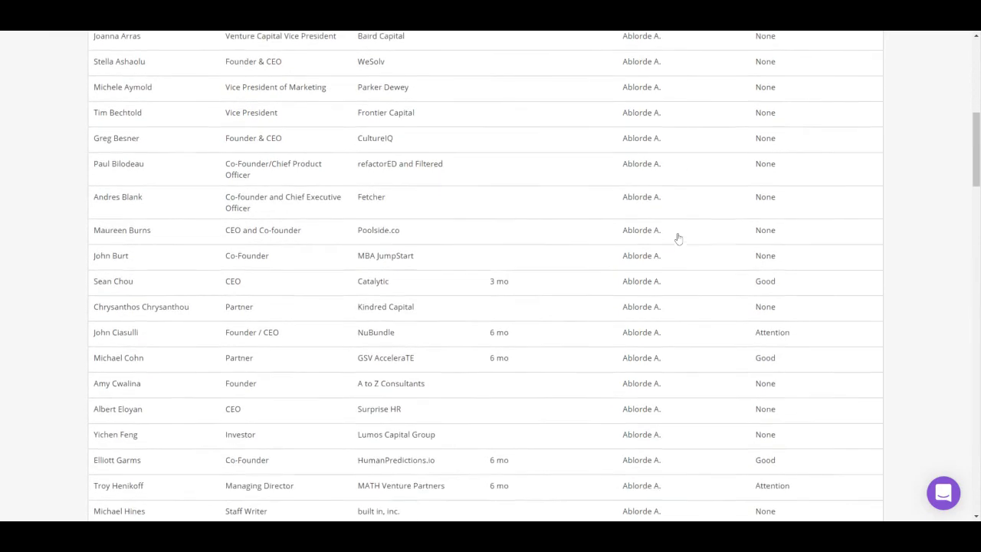
pyautogui.scroll(10, 678, 238)
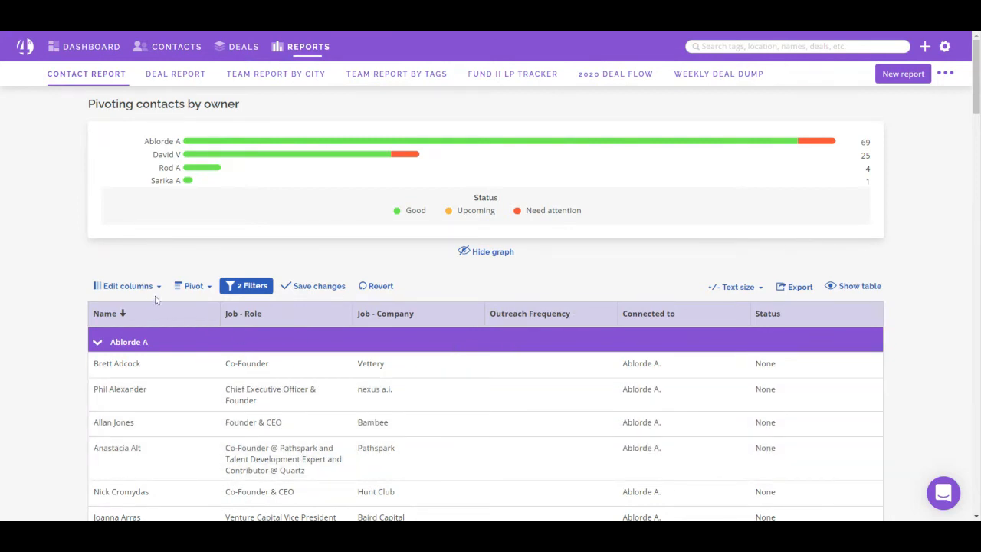
pyautogui.click(149, 292)
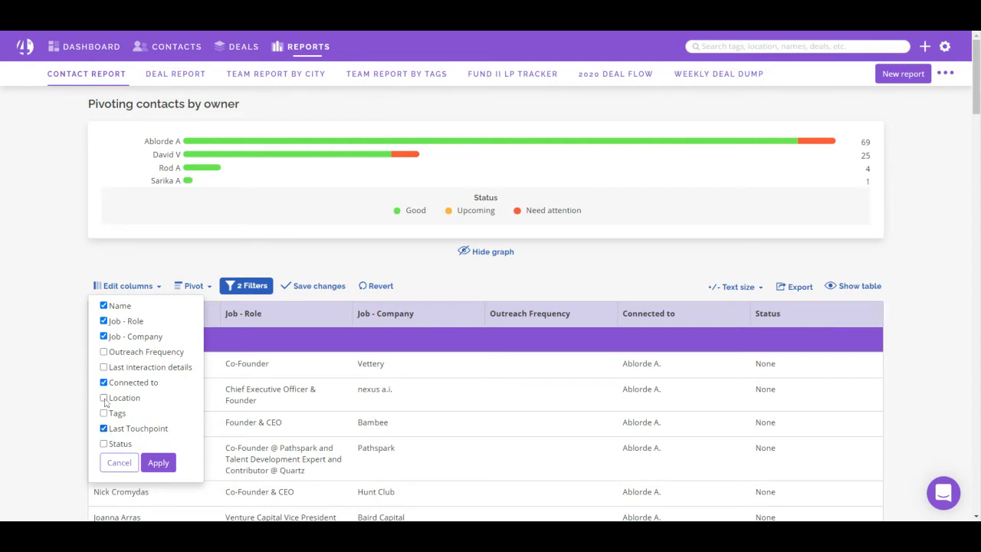
pyautogui.click(103, 397)
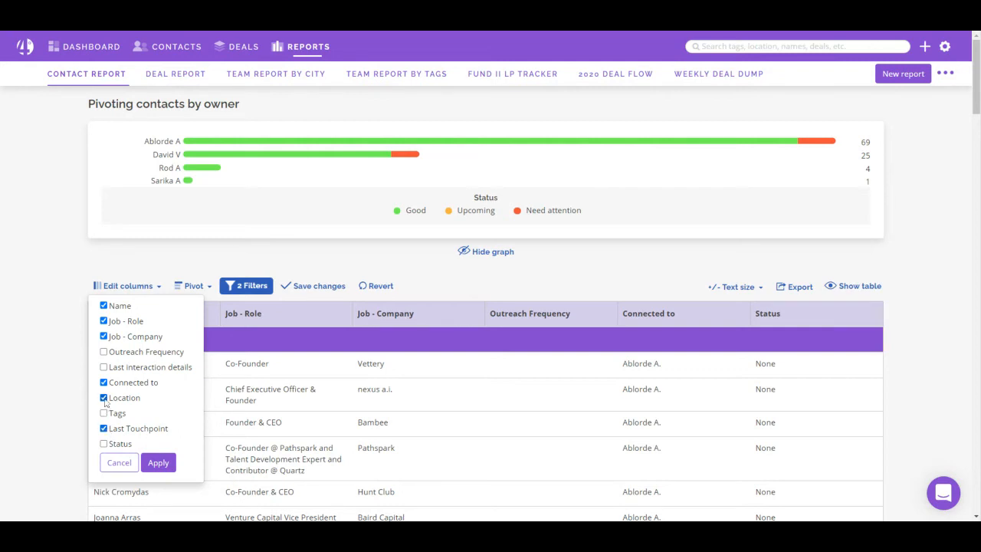
pyautogui.click(168, 469)
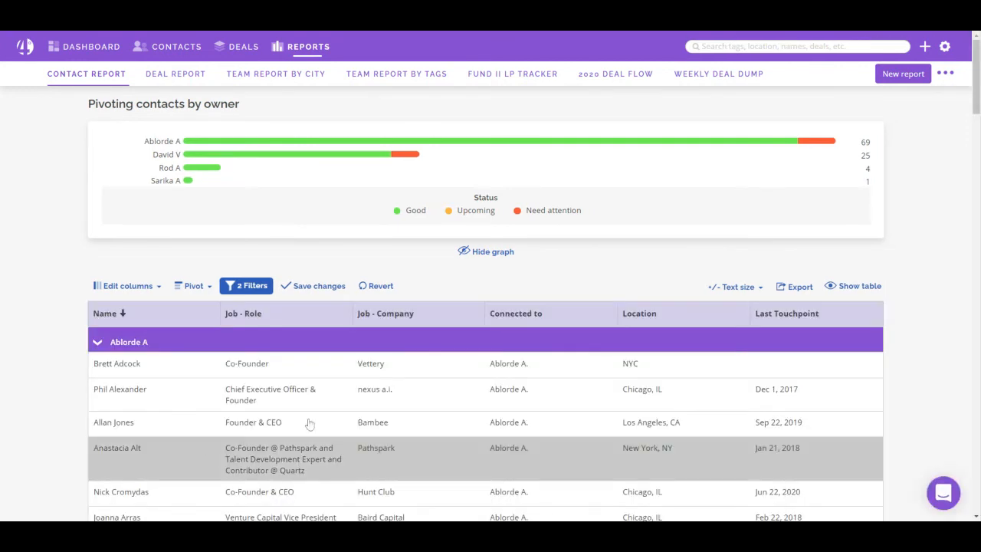
# - Sort the contact table by Last Touchpoint, oldest first, and review the sorted contacts
pyautogui.click(790, 315)
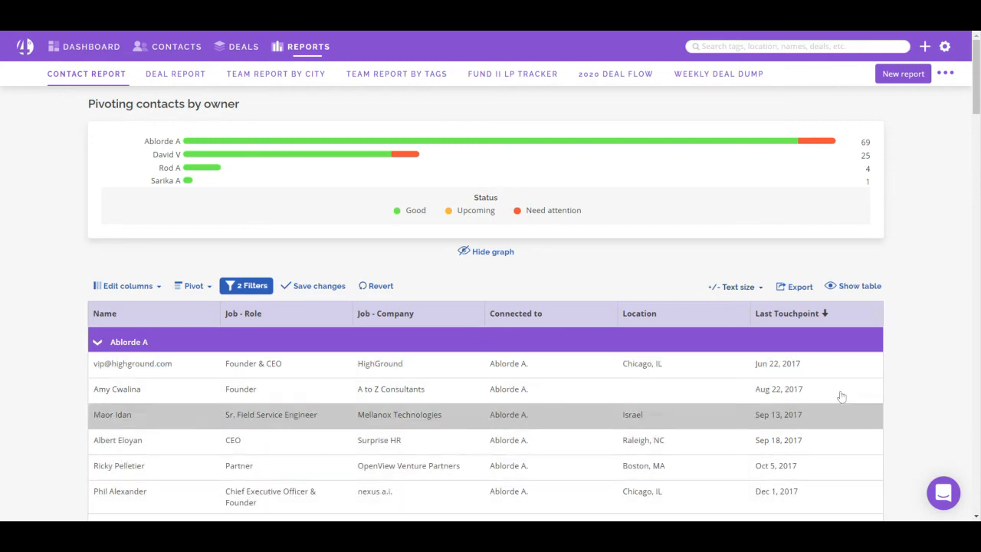
pyautogui.scroll(-10, 698, 279)
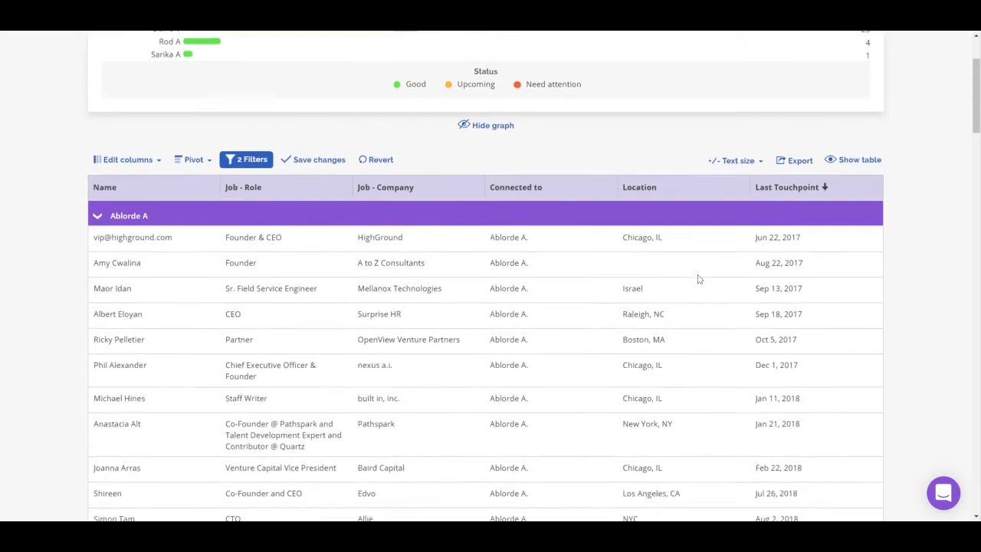
pyautogui.scroll(10, 698, 279)
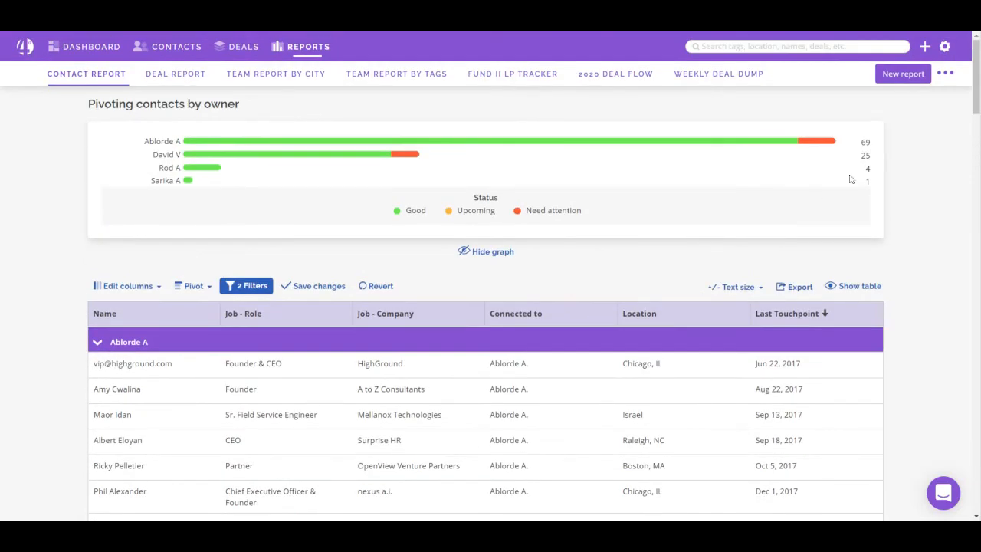
# - Save the changes as a new report named HR Tech with an updated report emailed weekly
pyautogui.click(305, 294)
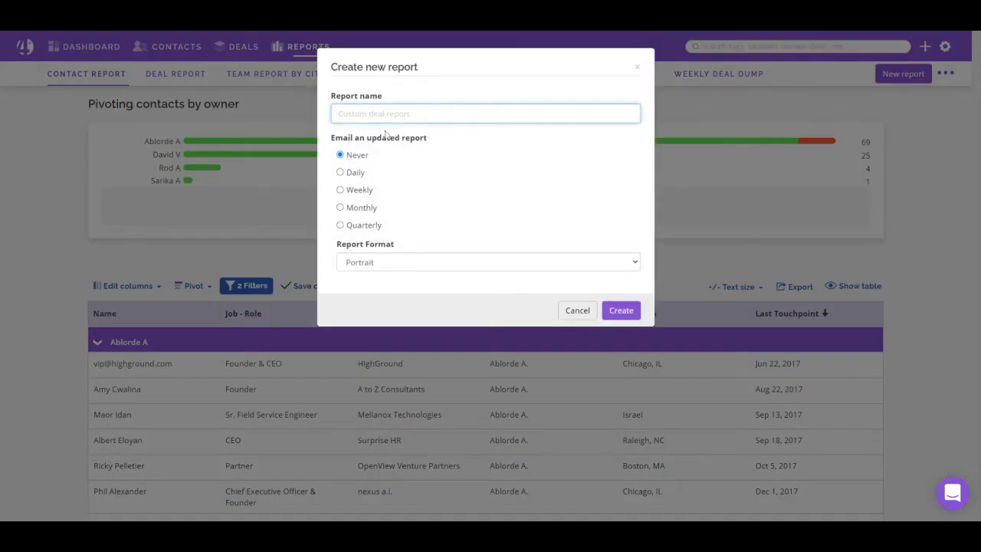
pyautogui.write('HR Tech')
pyautogui.click(340, 190)
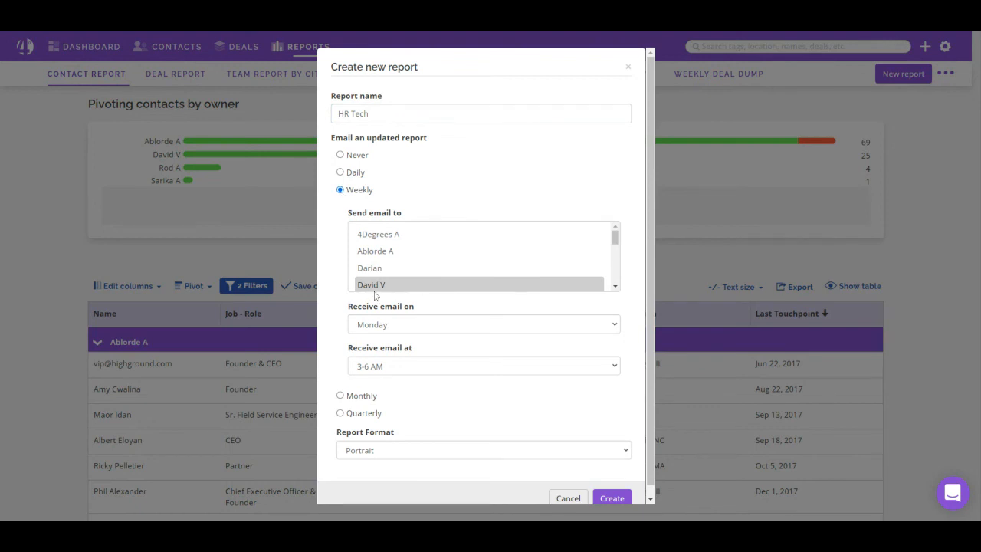
# - Add the other three filtered team members as recipients of the weekly email and create the report
pyautogui.keyDown('ctrl'); pyautogui.click(394, 252); pyautogui.keyUp('ctrl')
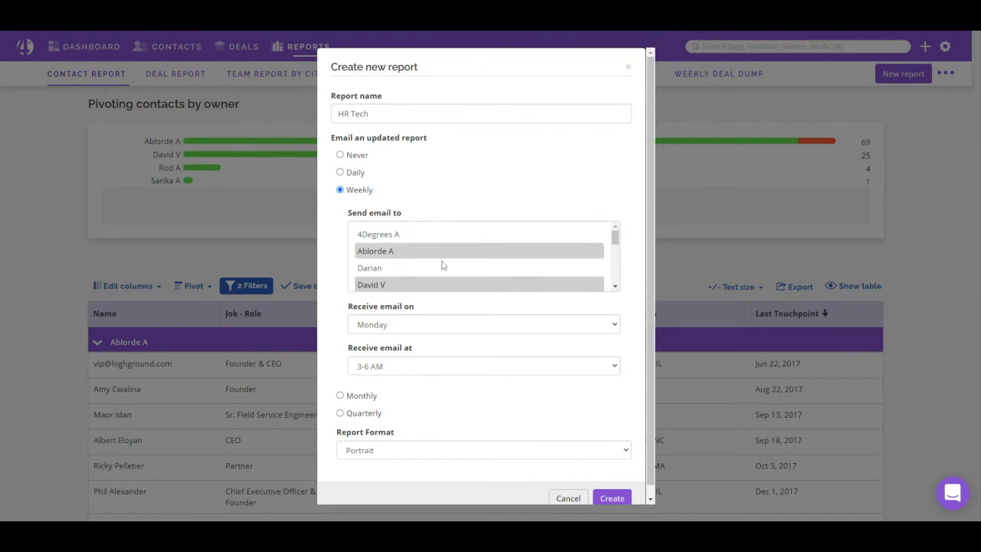
pyautogui.scroll(-3, 442, 265)
pyautogui.scroll(-2, 442, 265)
pyautogui.keyDown('ctrl'); pyautogui.click(398, 234); pyautogui.keyUp('ctrl')
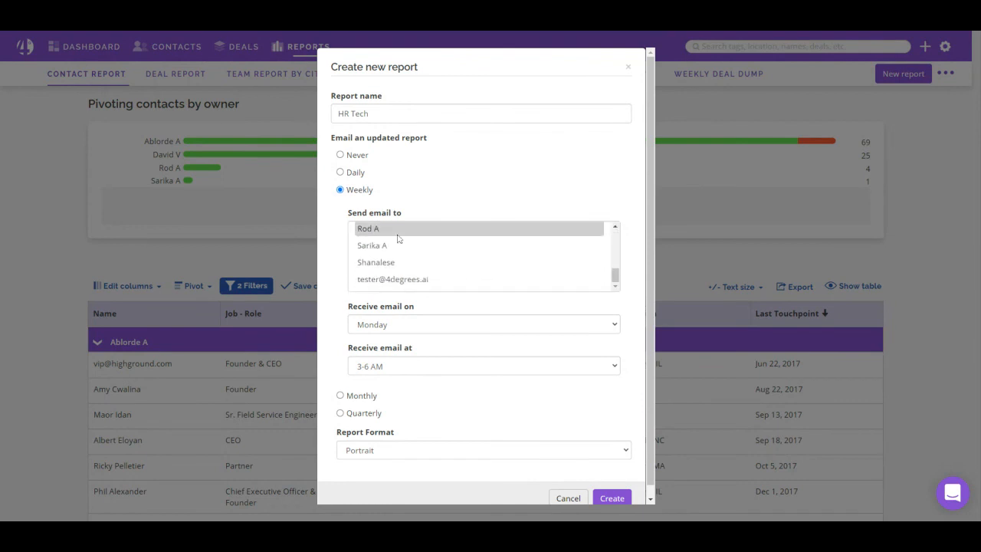
pyautogui.keyDown('ctrl'); pyautogui.click(392, 251); pyautogui.keyUp('ctrl')
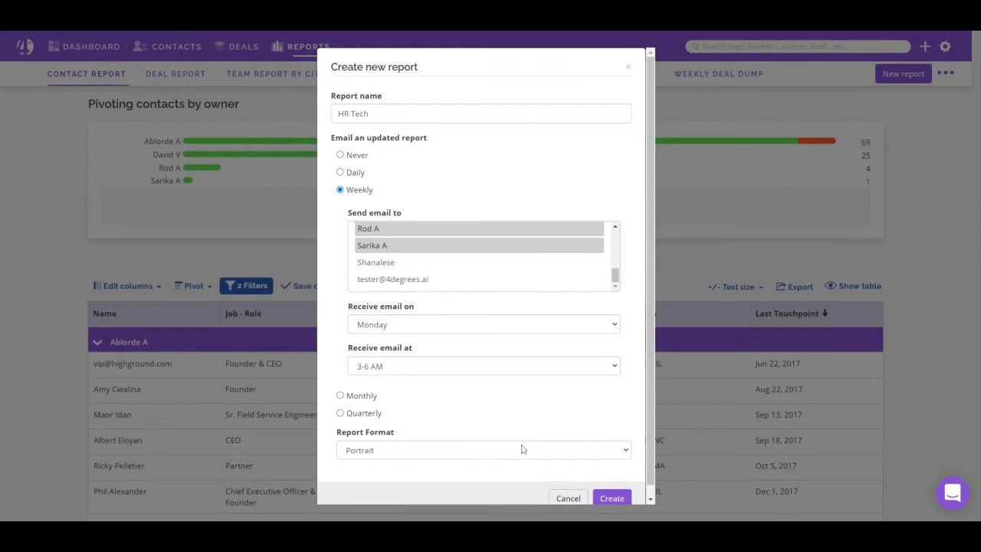
pyautogui.click(613, 494)
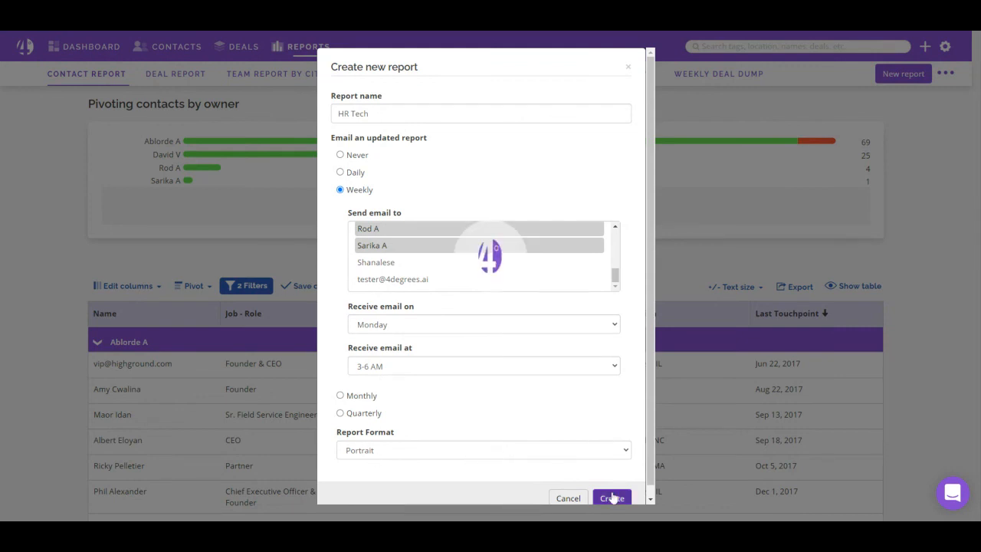